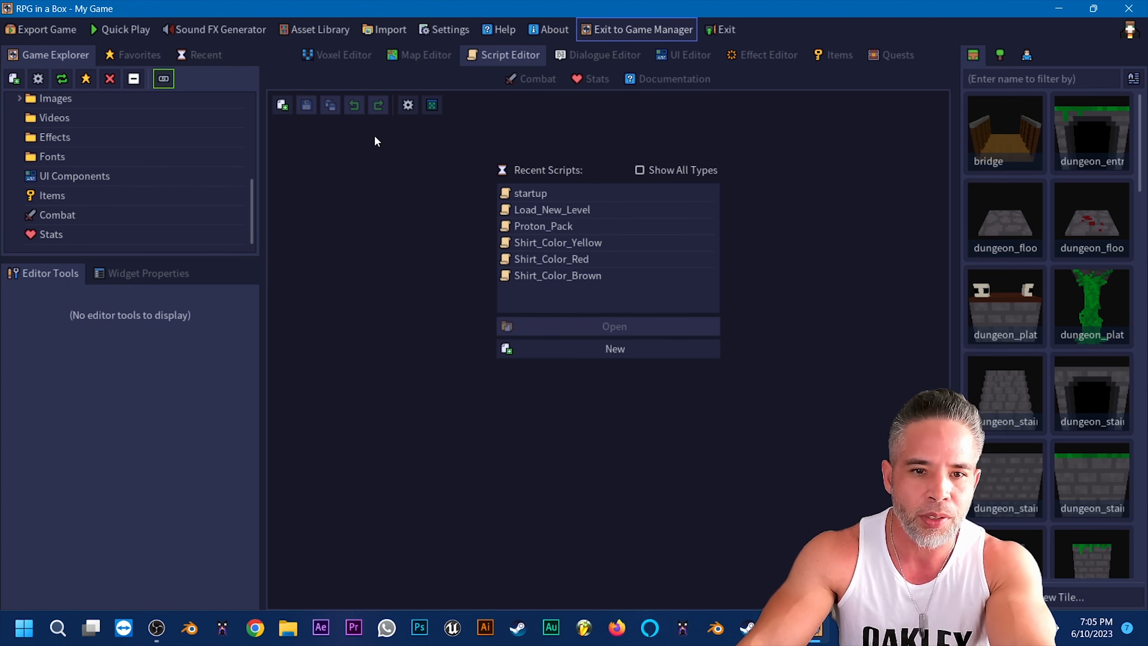
Step: Playtest the game: try the yellow, red and brown shirts, choose red with the proton pack, and save the character
{"action": "left_click", "coordinate": [144, 31]}
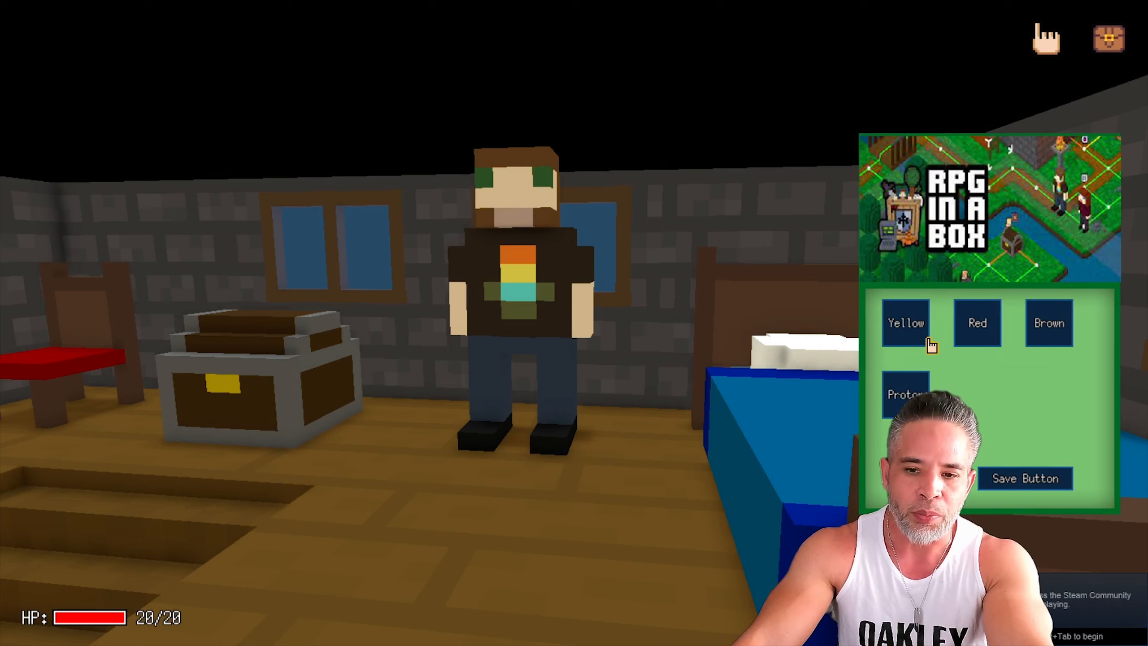
{"action": "left_click", "coordinate": [908, 333]}
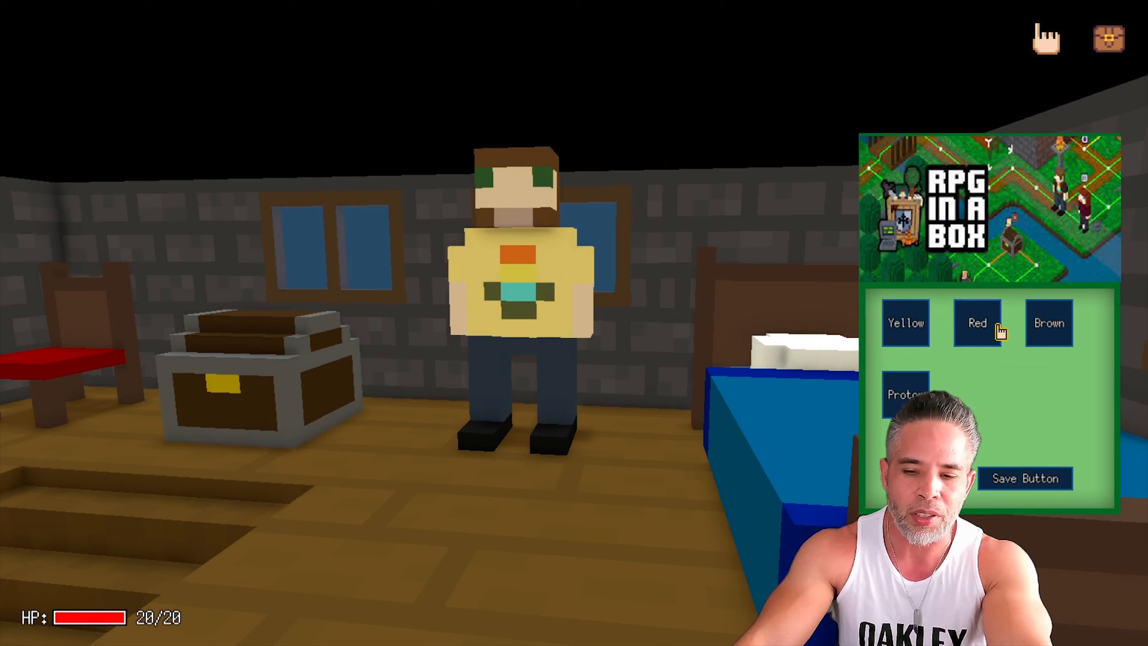
{"action": "left_click", "coordinate": [992, 329]}
{"action": "left_click", "coordinate": [1045, 326]}
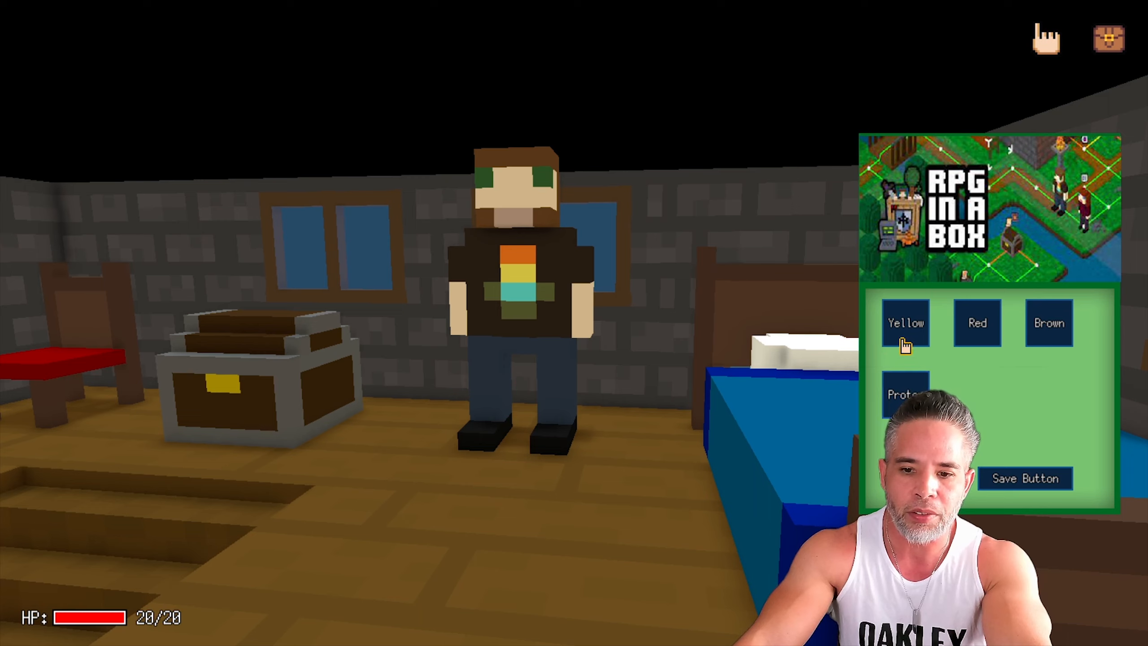
{"action": "left_click", "coordinate": [905, 345]}
{"action": "left_click", "coordinate": [979, 326]}
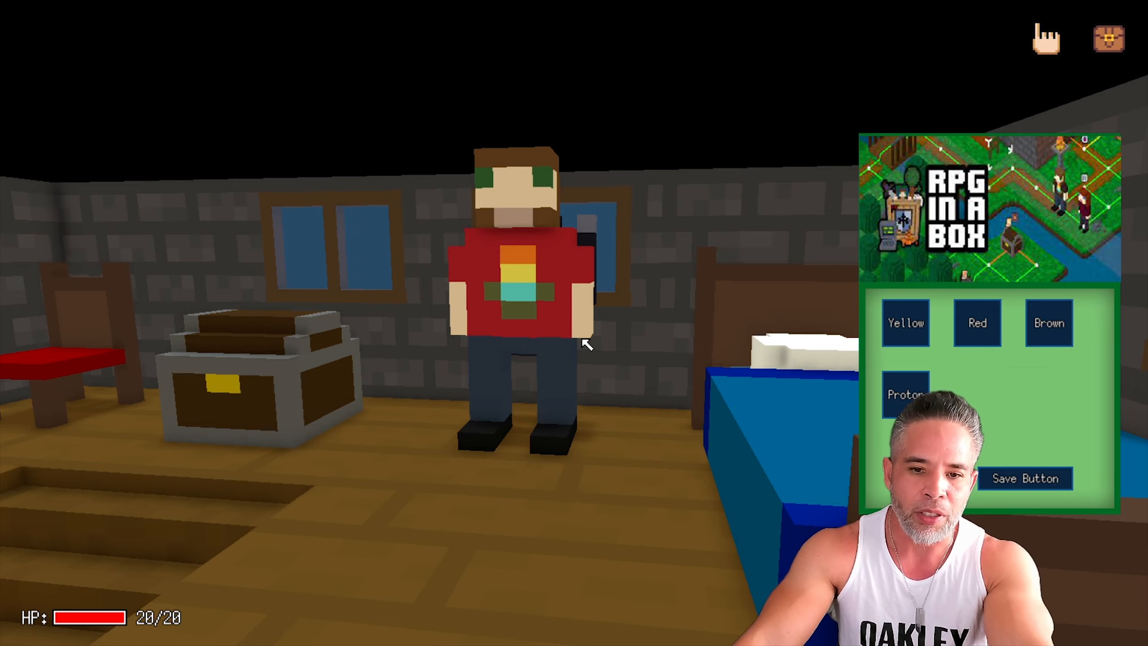
{"action": "left_click", "coordinate": [1023, 484]}
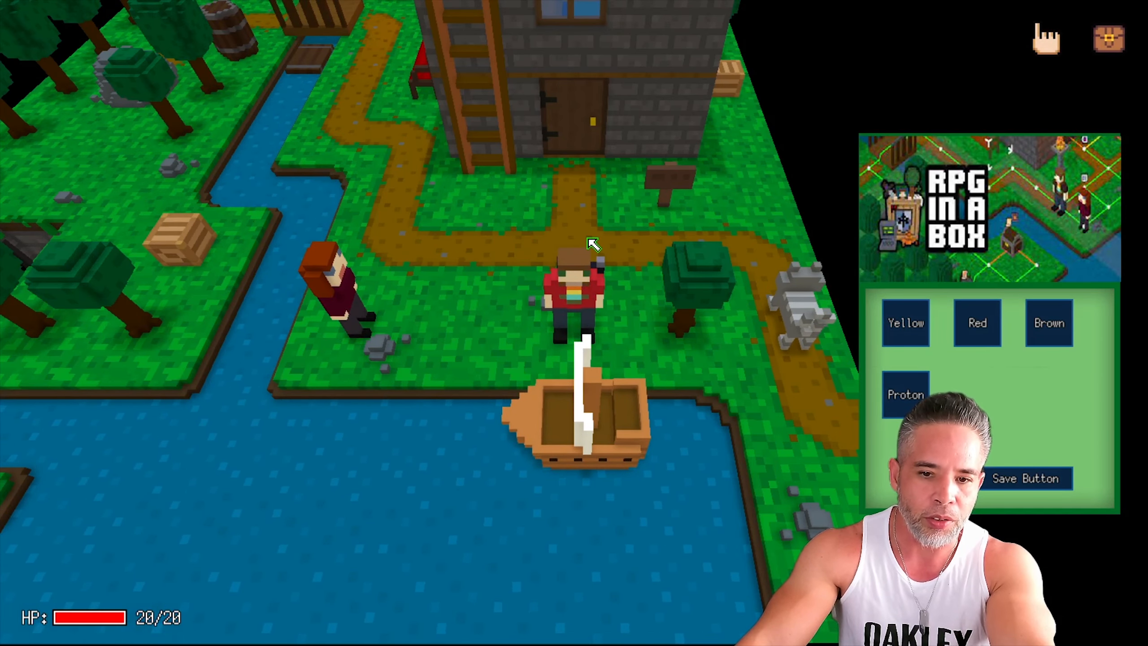
Step: Walk the customized character along the path near the house and quit the playtest
{"action": "left_click", "coordinate": [592, 244]}
{"action": "left_click", "coordinate": [479, 312]}
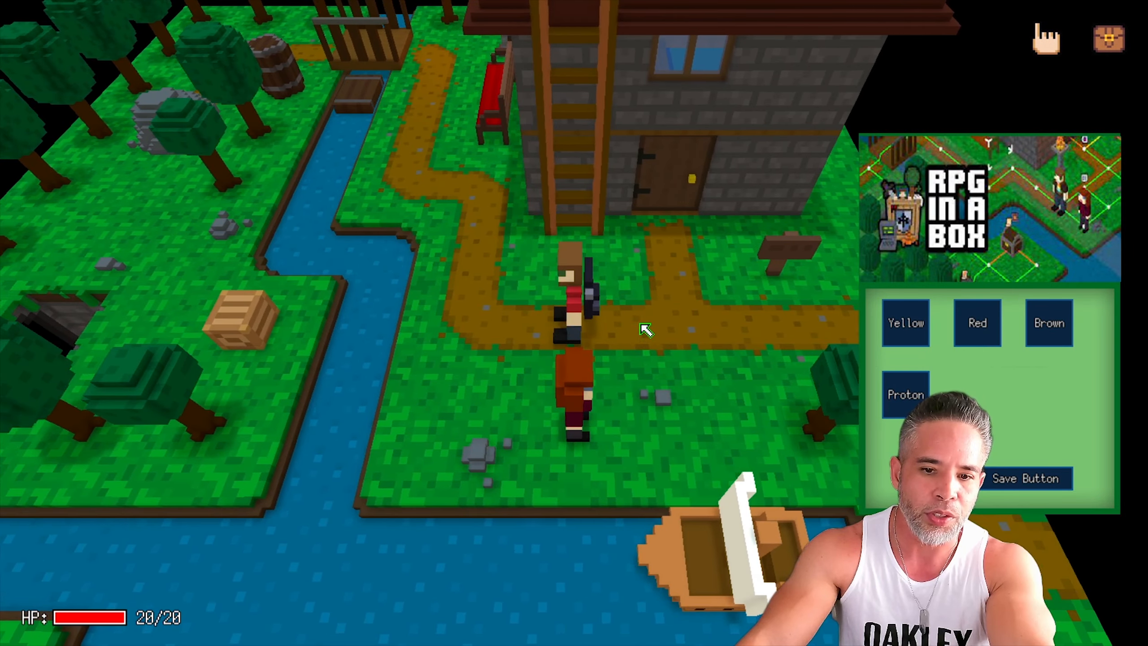
{"action": "left_click", "coordinate": [503, 280]}
{"action": "left_click", "coordinate": [571, 235]}
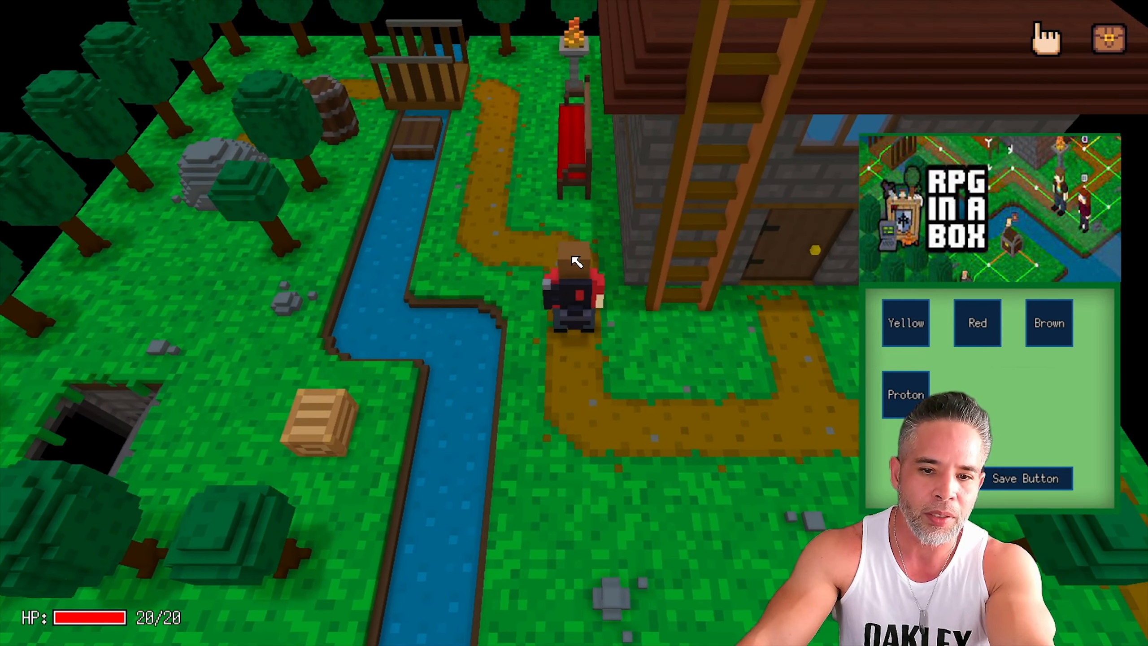
{"action": "left_click", "coordinate": [636, 411]}
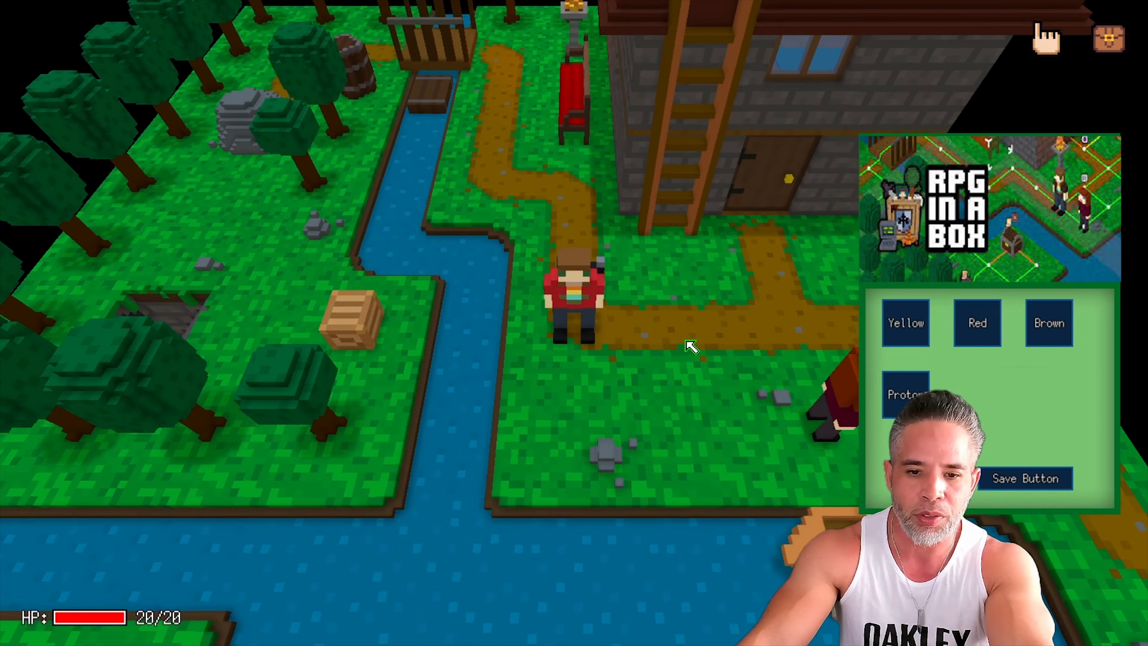
{"action": "left_click", "coordinate": [693, 340]}
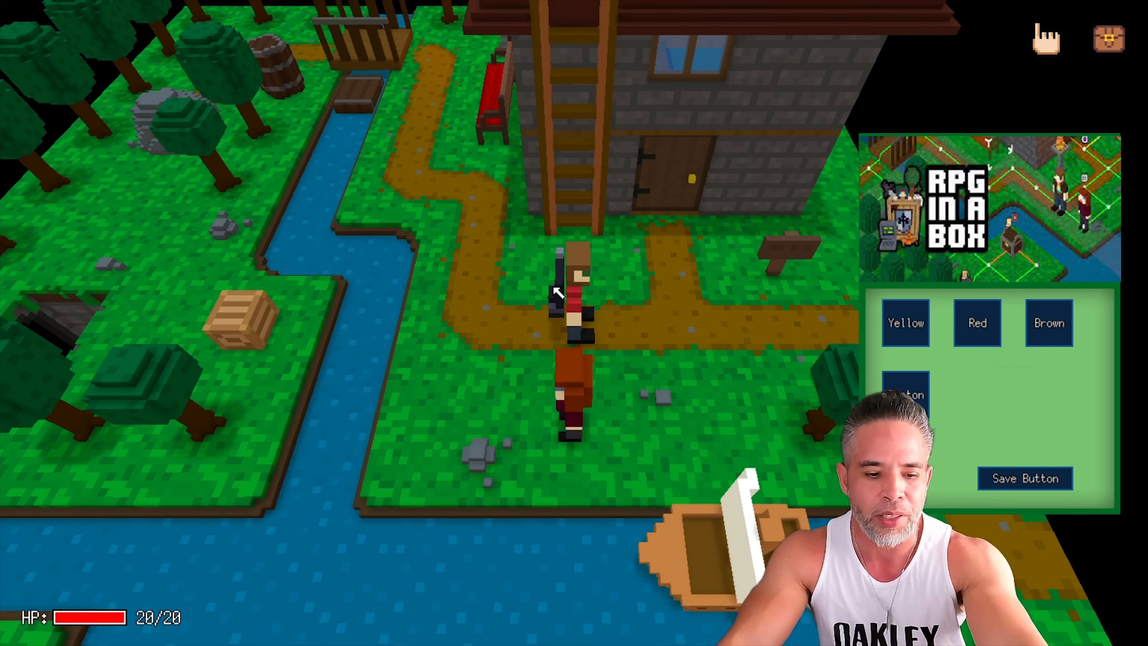
{"action": "key", "text": "Escape"}
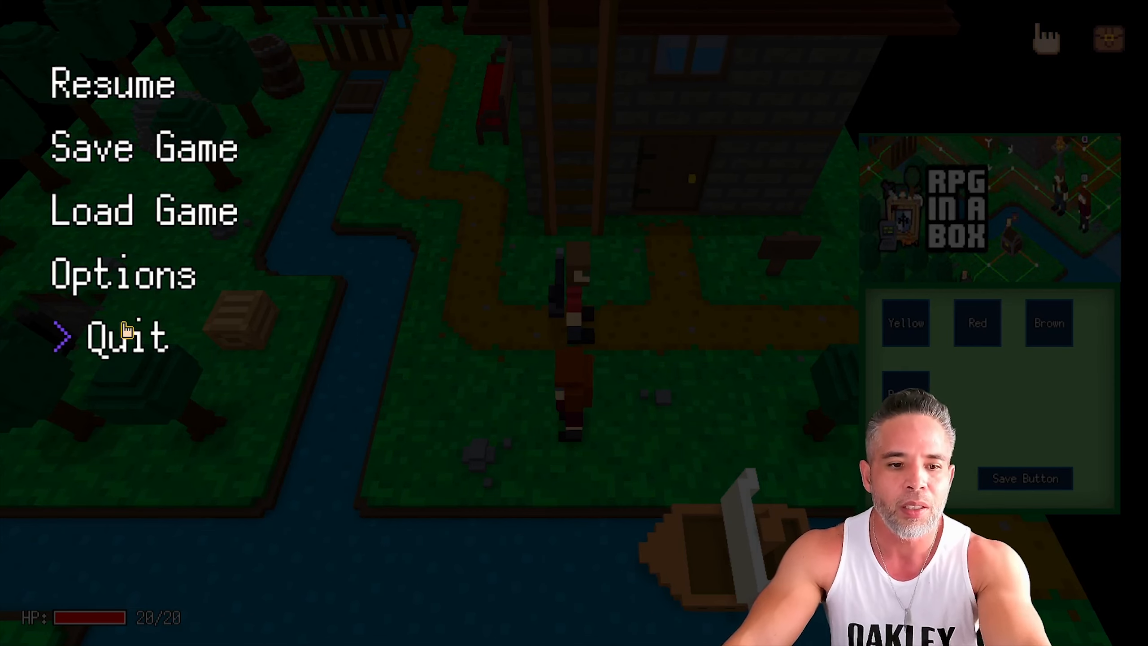
{"action": "left_click", "coordinate": [127, 334]}
{"action": "left_click", "coordinate": [516, 378]}
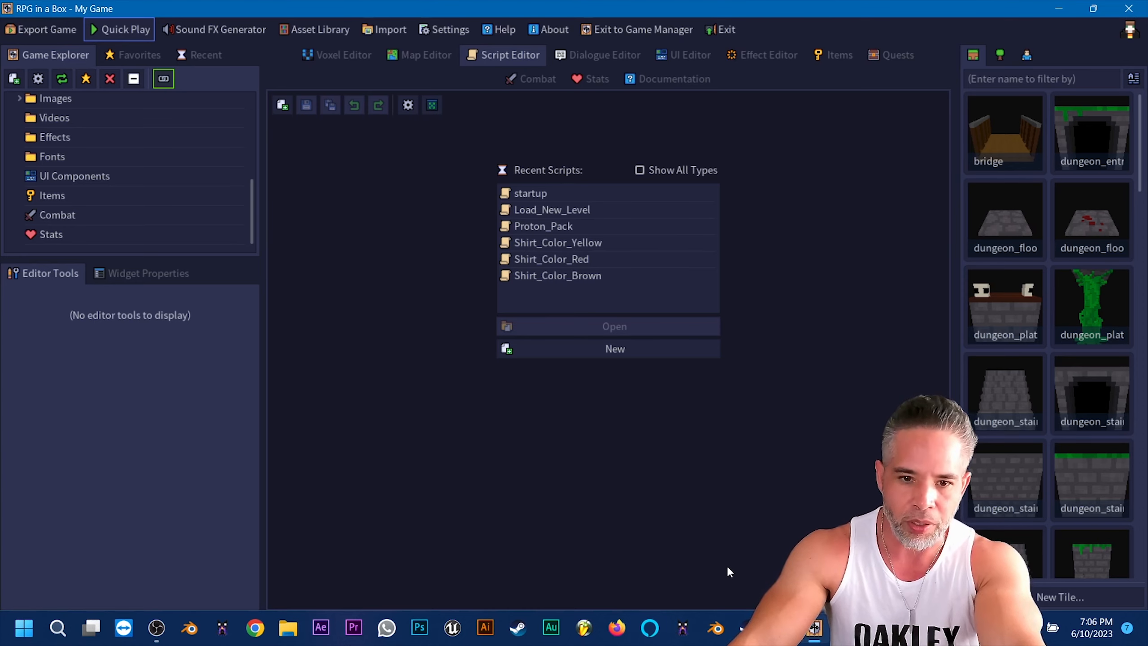
Step: Create a new UI widget with the ID W_Char_Sel
{"action": "left_click", "coordinate": [678, 56]}
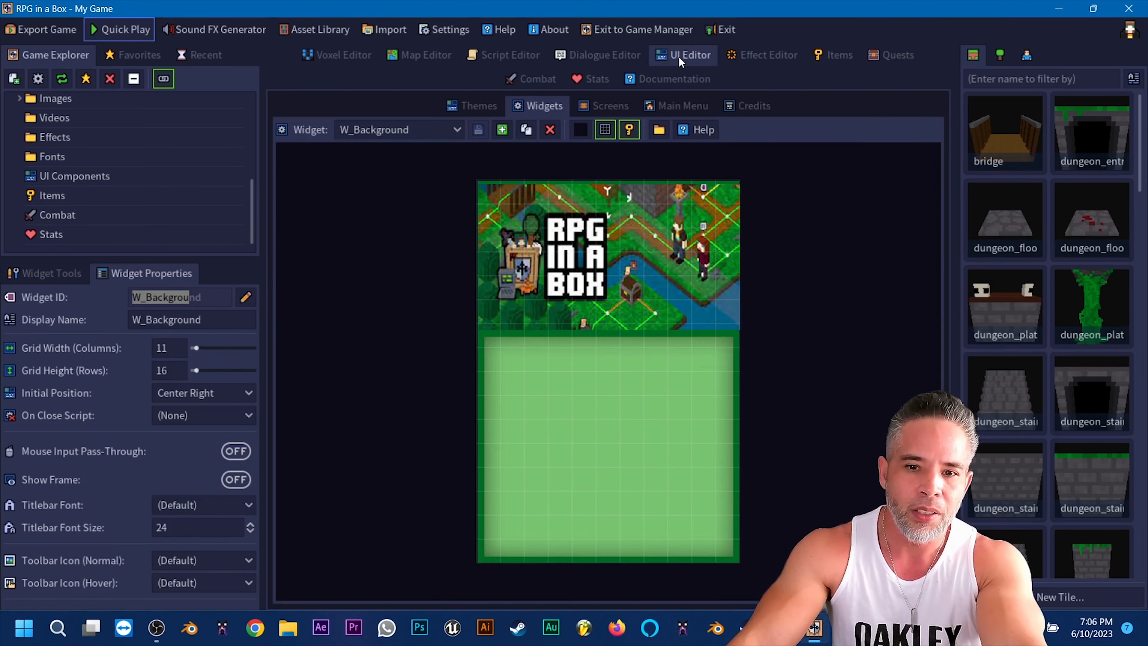
{"action": "left_click", "coordinate": [502, 131]}
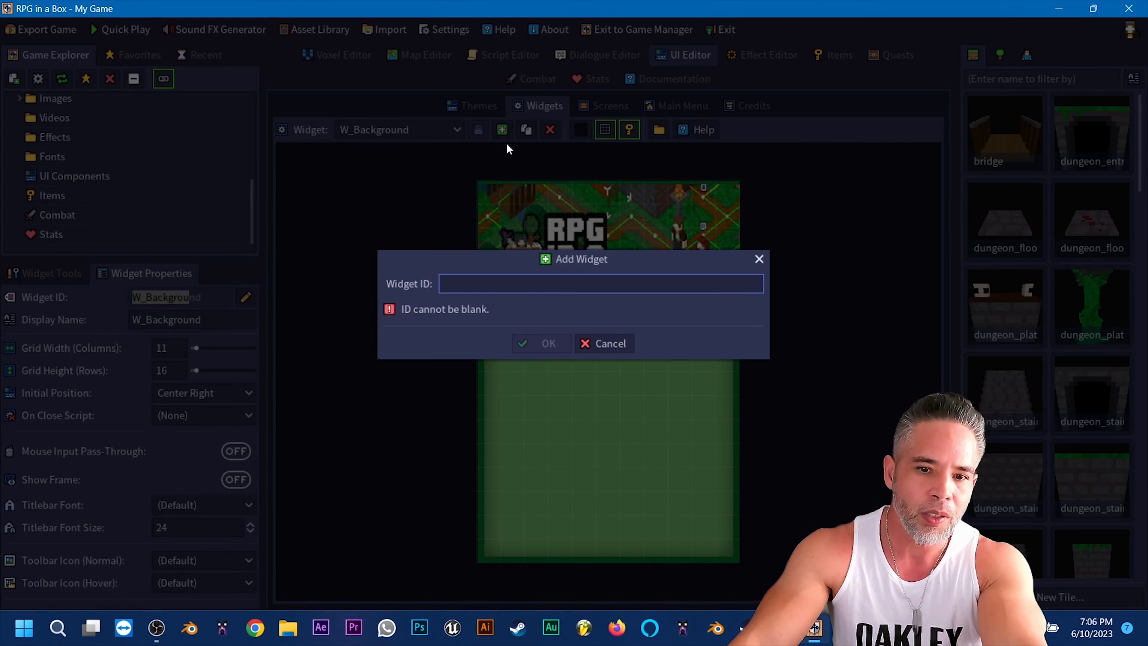
{"action": "type", "text": "W"}
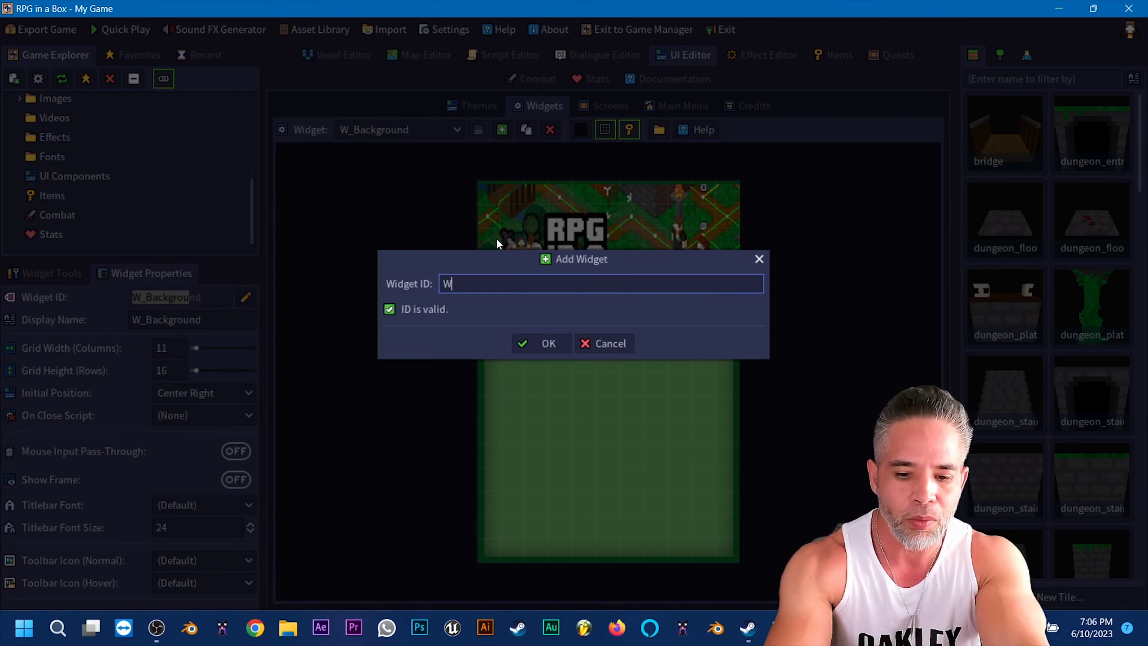
{"action": "type", "text": "_Char"}
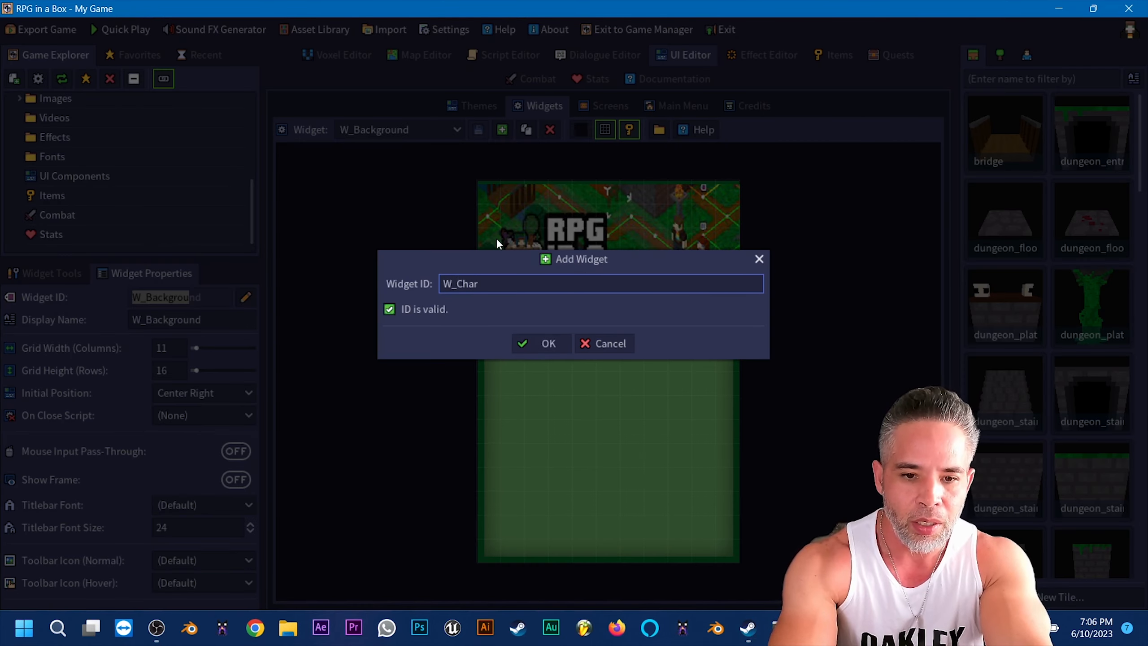
{"action": "type", "text": "_Sel"}
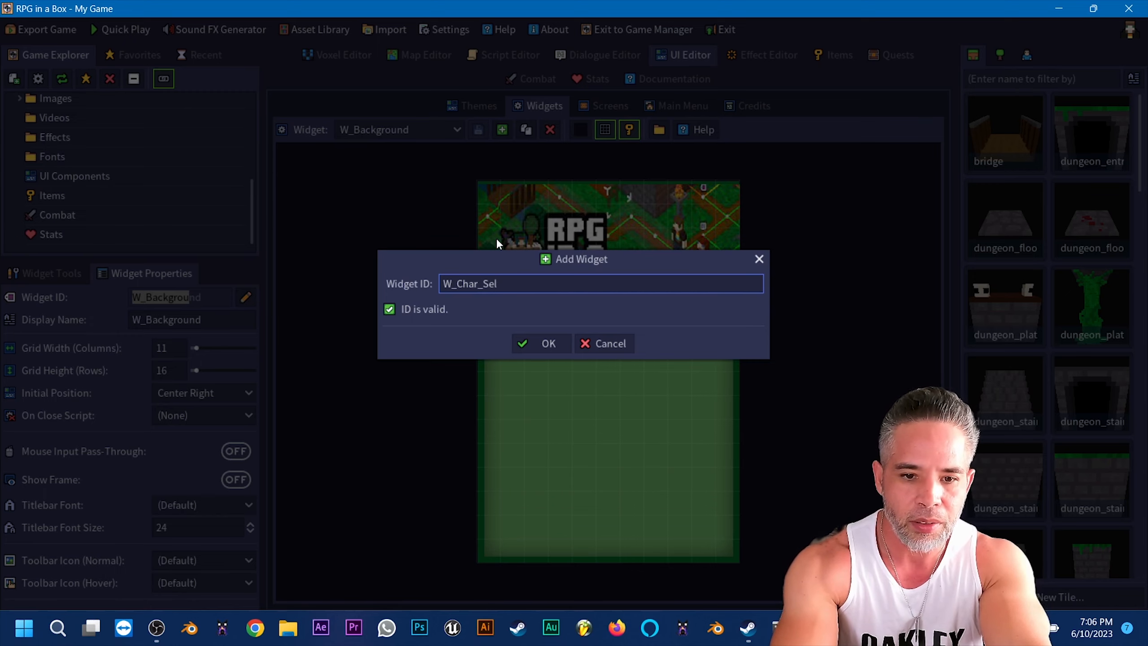
{"action": "left_click", "coordinate": [536, 342]}
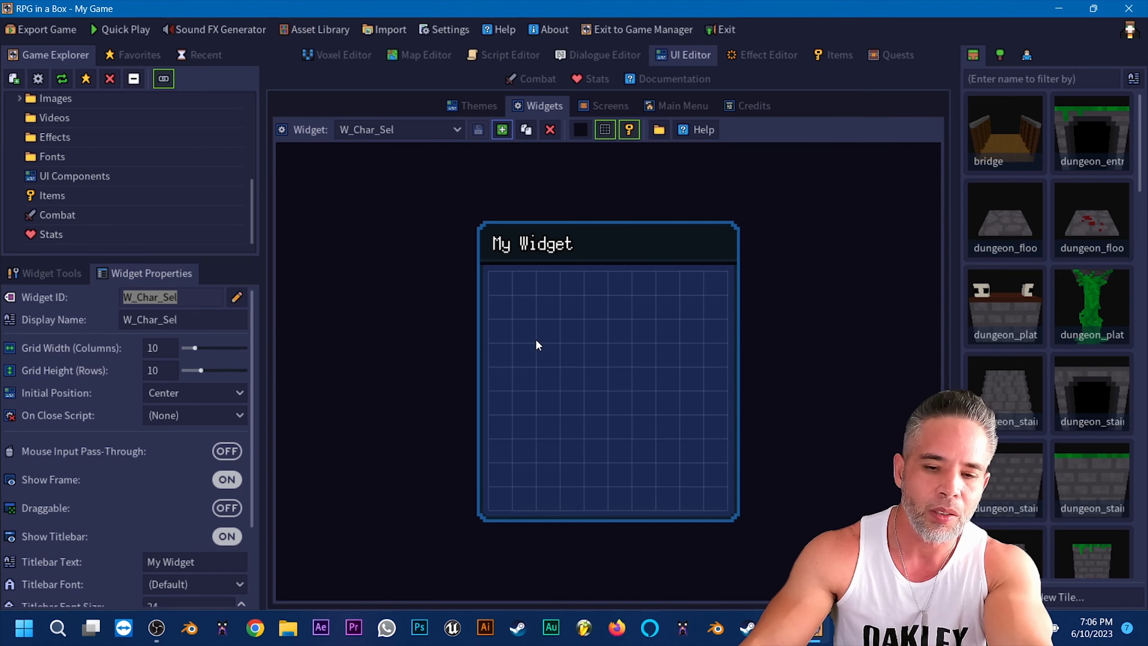
Step: Add two buttons to the widget grid, one in the upper-left corner and one in the upper-right corner
{"action": "left_click", "coordinate": [50, 278]}
{"action": "left_click_drag", "start_coordinate": [43, 451], "coordinate": [401, 379]}
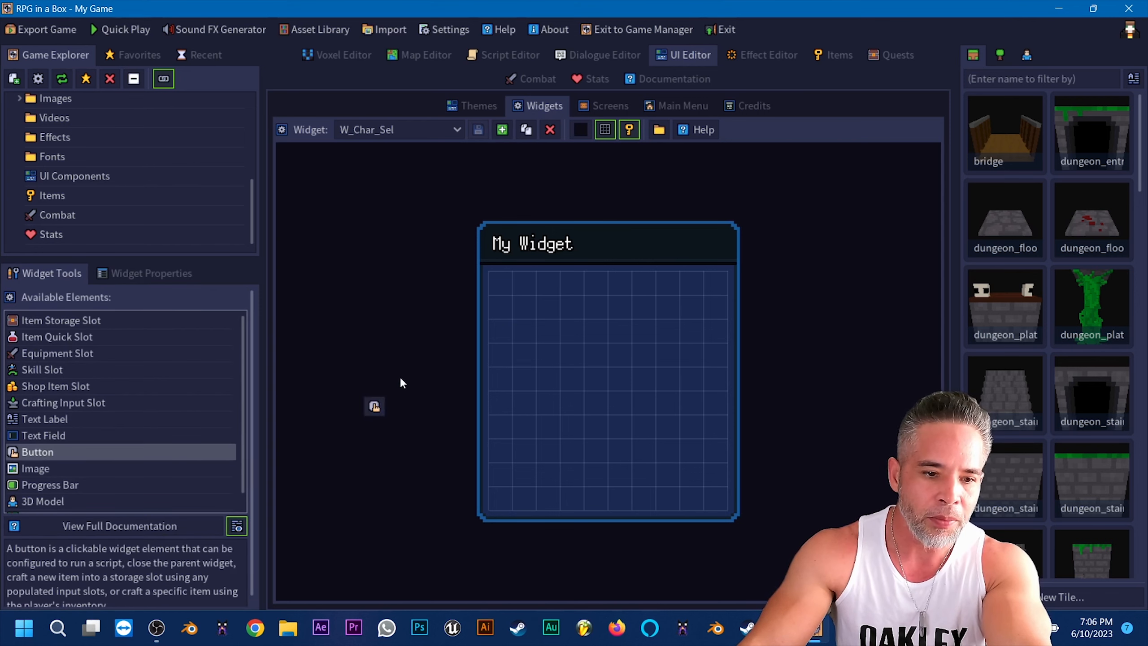
{"action": "left_click_drag", "start_coordinate": [501, 283], "coordinate": [503, 284]}
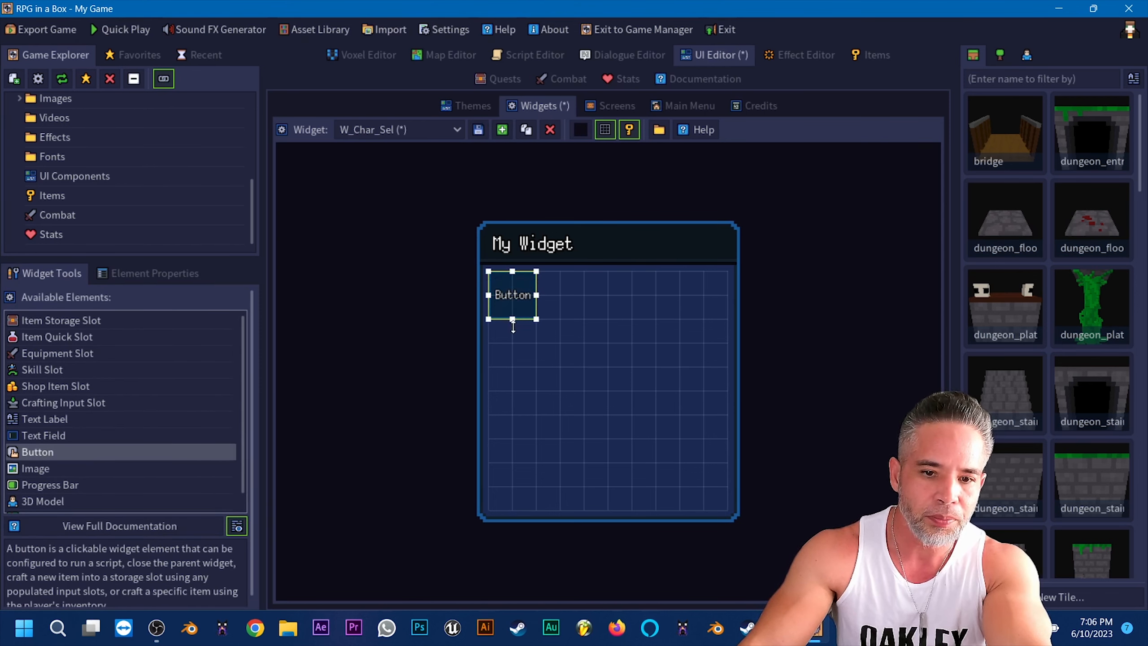
{"action": "left_click_drag", "start_coordinate": [43, 451], "coordinate": [703, 318]}
{"action": "left_click", "coordinate": [495, 378]}
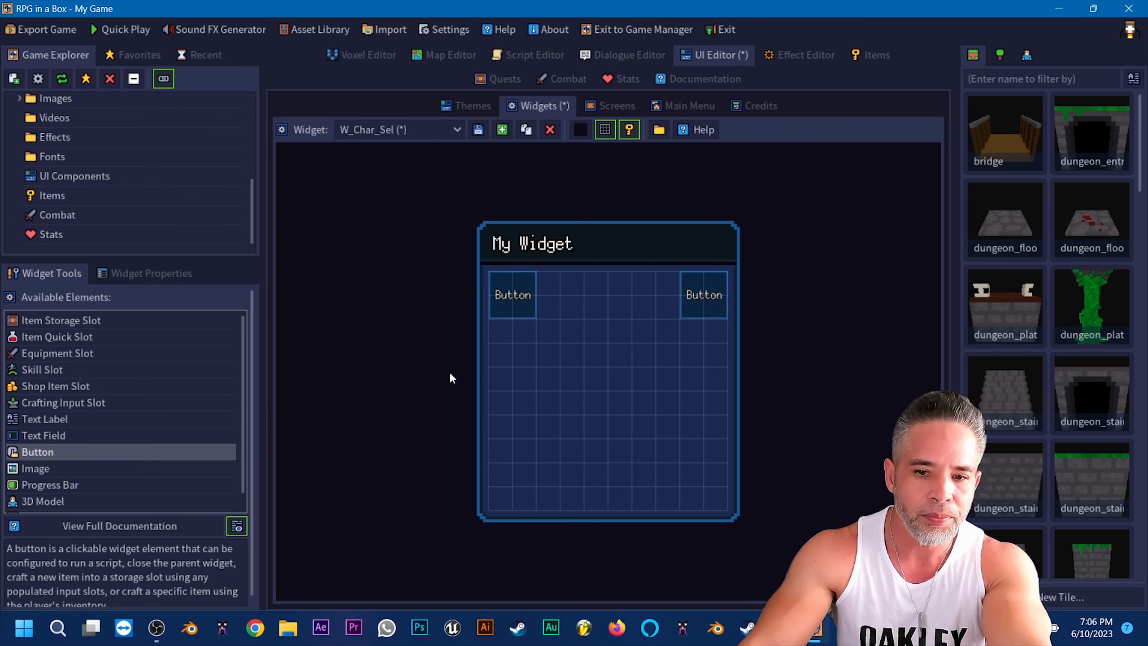
Step: Add a text label across the full grid width, one row below the two buttons
{"action": "left_click_drag", "start_coordinate": [55, 420], "coordinate": [747, 345]}
{"action": "left_click", "coordinate": [544, 356]}
{"action": "left_click", "coordinate": [536, 358]}
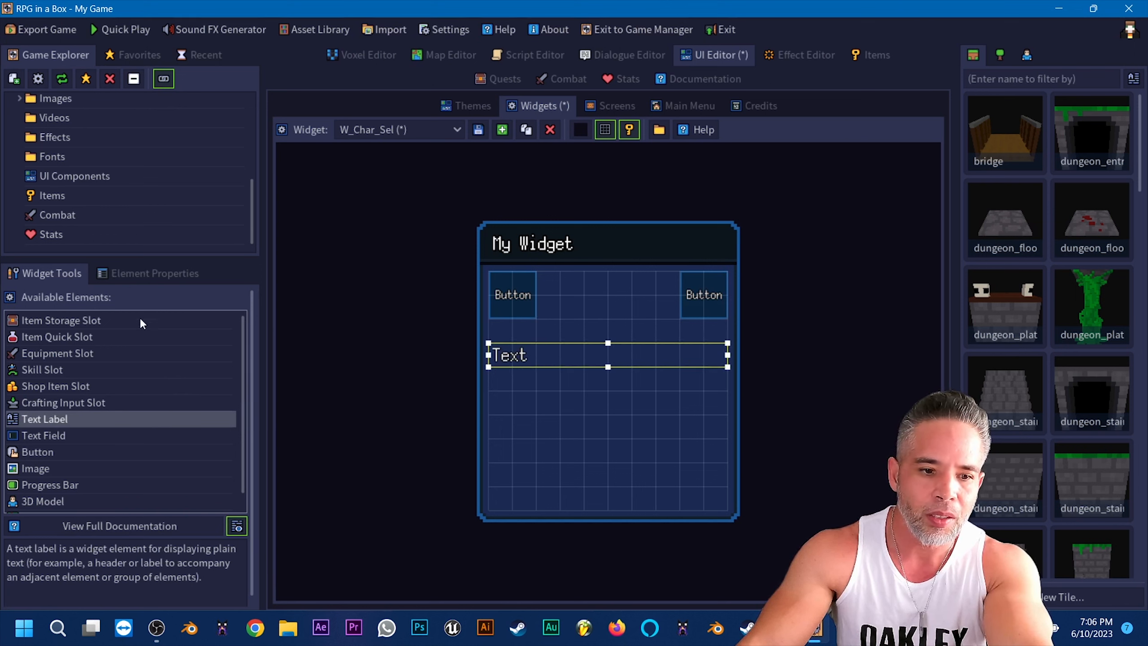
Step: Set the label's text to "Pick Your Character" and its horizontal alignment to Center
{"action": "left_click", "coordinate": [141, 275]}
{"action": "left_click_drag", "start_coordinate": [96, 363], "coordinate": [20, 365]}
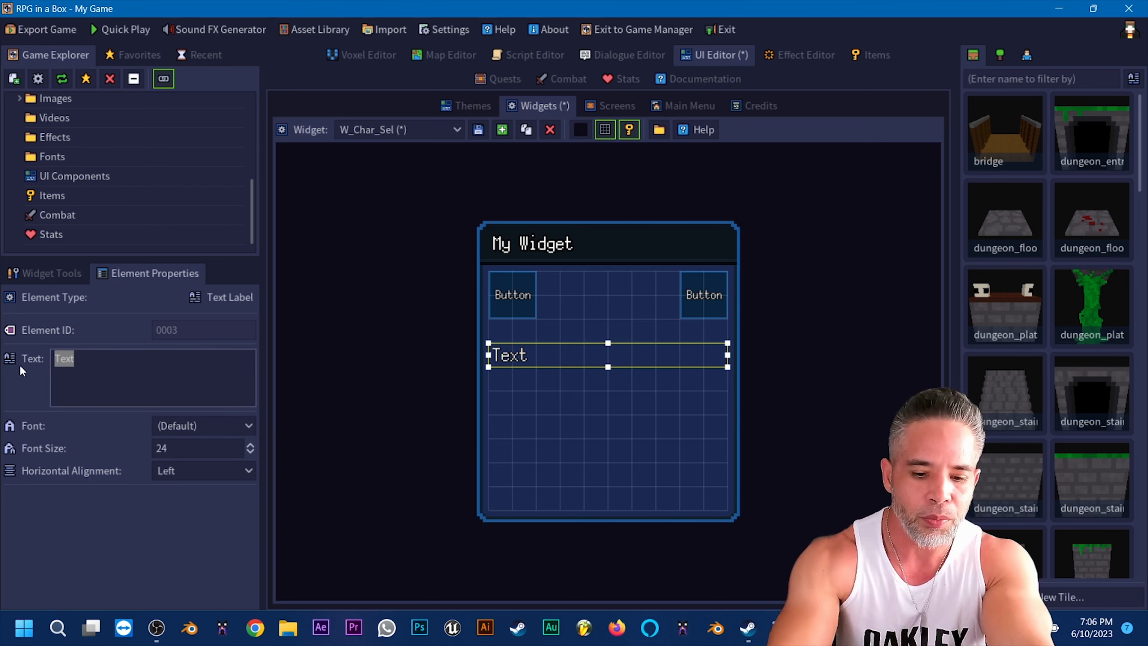
{"action": "type", "text": "Pick Your C"}
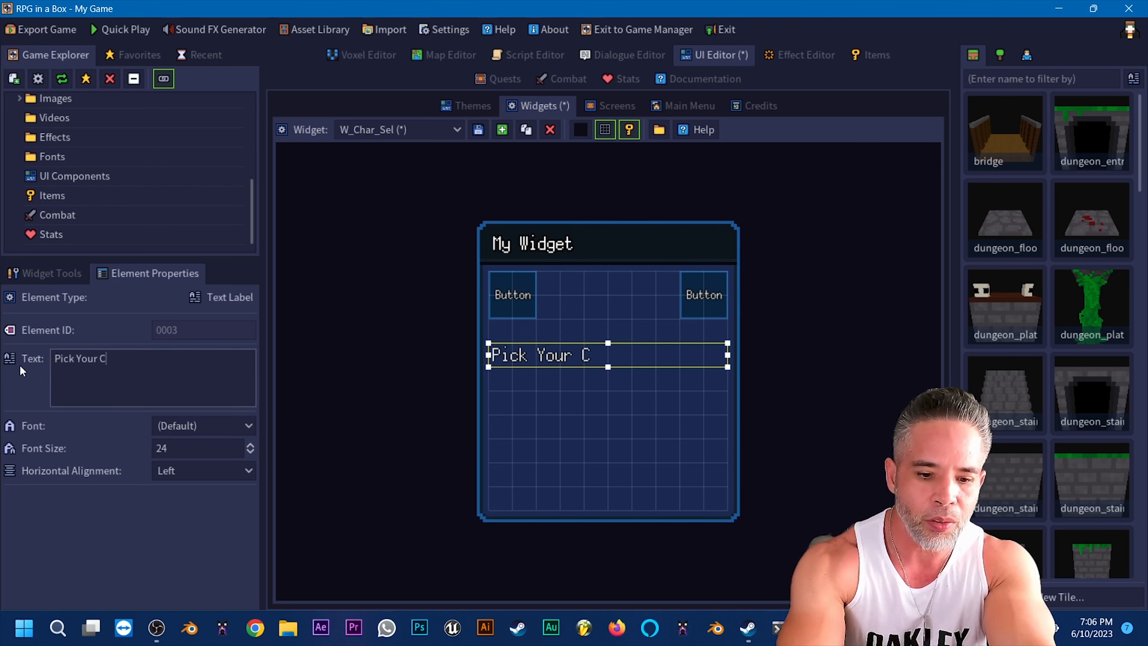
{"action": "type", "text": "haracter"}
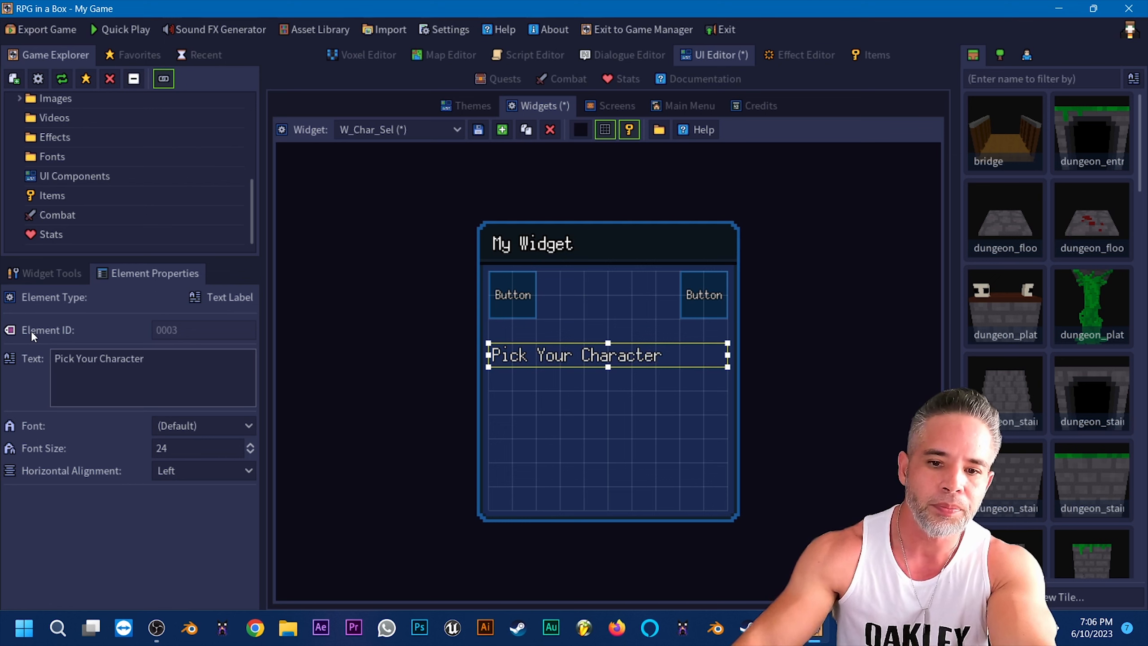
{"action": "left_click", "coordinate": [180, 472]}
{"action": "left_click", "coordinate": [179, 510]}
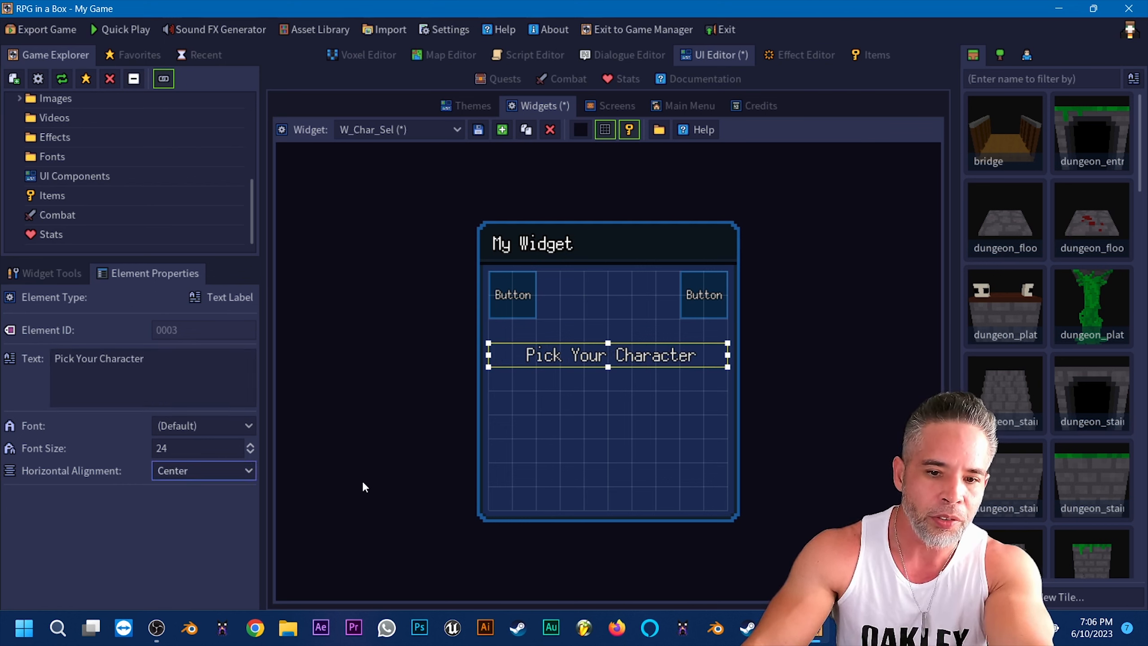
Step: Set the W_Char_Sel widget's initial position to Bottom Center and its grid height to 4 rows
{"action": "left_click", "coordinate": [363, 482]}
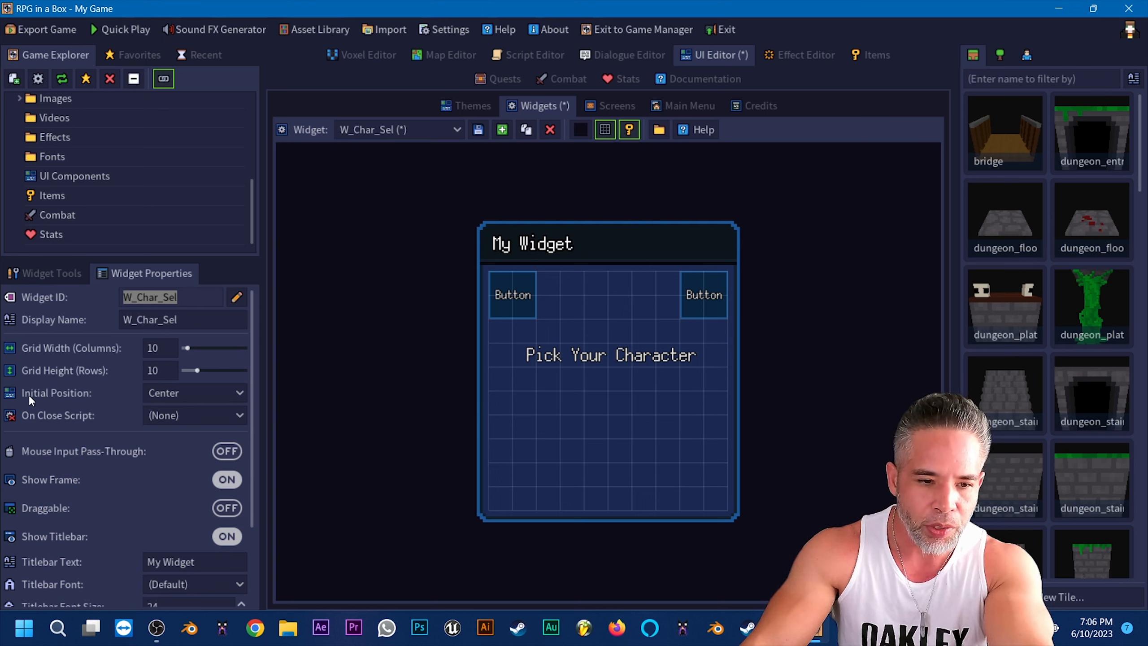
{"action": "left_click", "coordinate": [166, 397]}
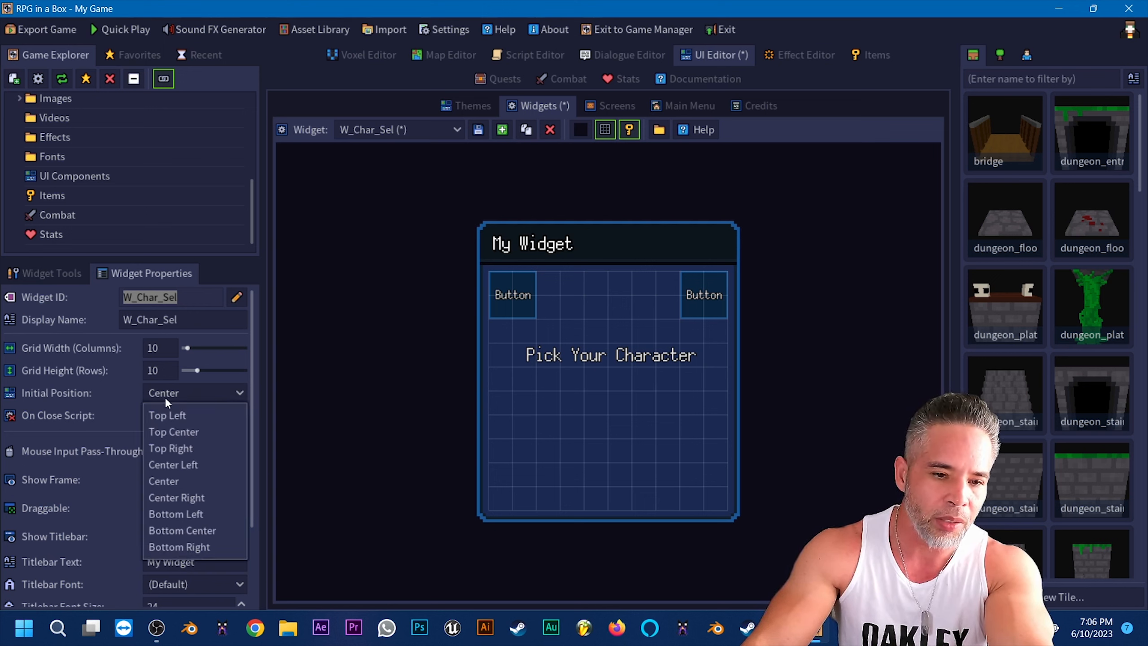
{"action": "left_click", "coordinate": [198, 528]}
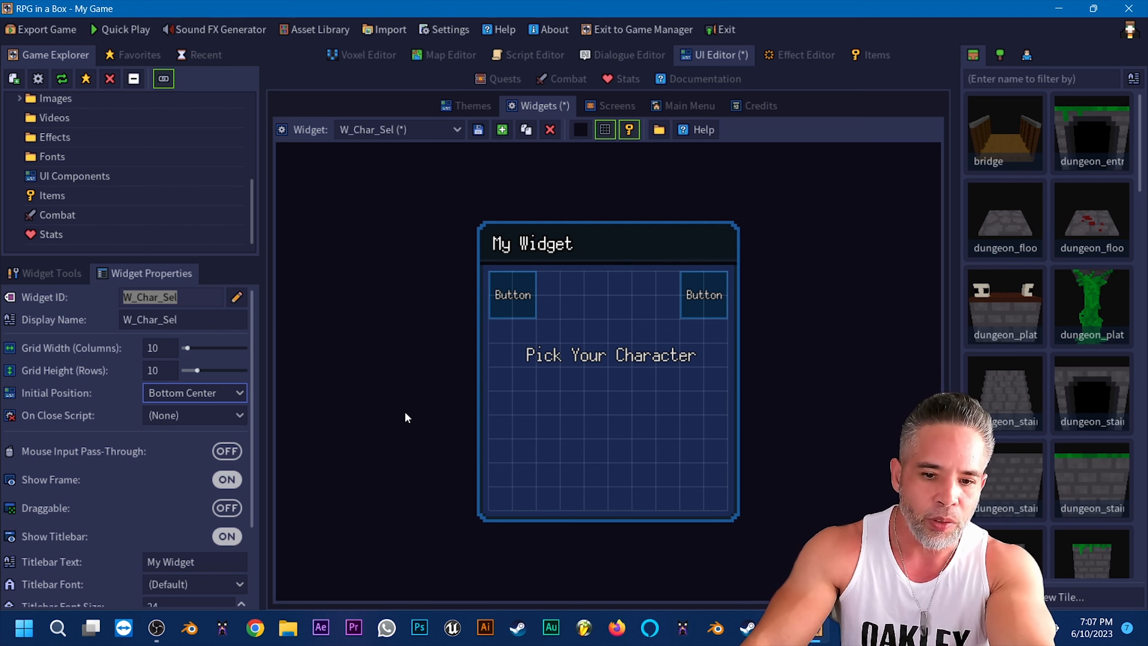
{"action": "left_click_drag", "start_coordinate": [196, 371], "coordinate": [155, 374]}
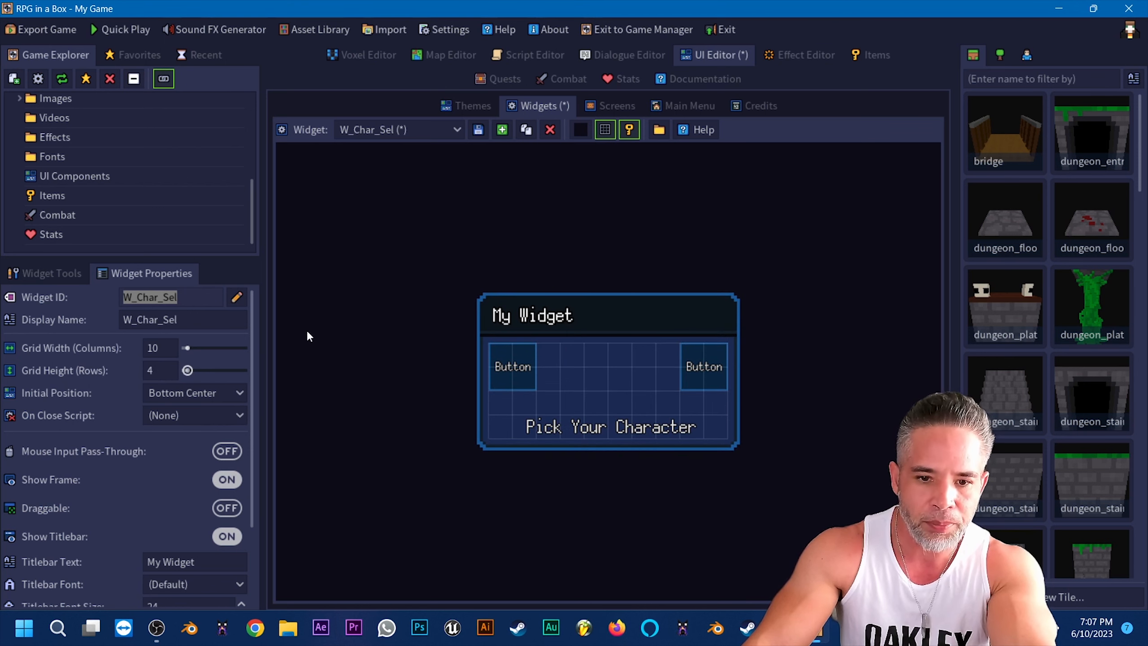
Step: Turn off the widget's titlebar and frame, and save the widget
{"action": "scroll", "coordinate": [253, 416], "scroll_direction": "down", "scroll_amount": 3}
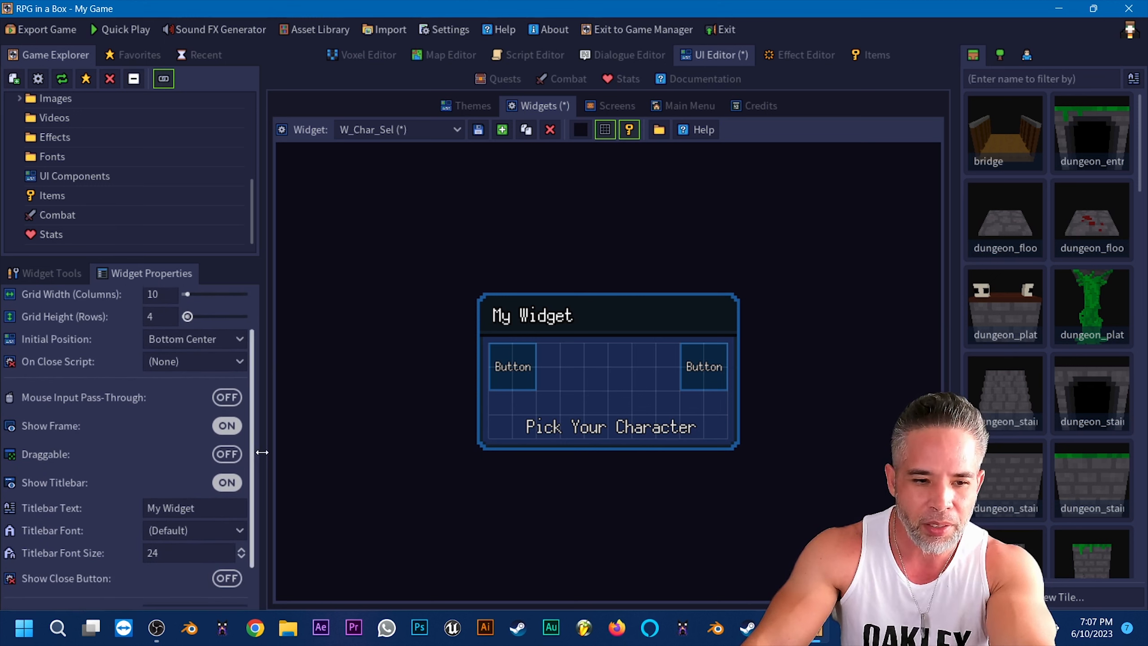
{"action": "left_click", "coordinate": [220, 484]}
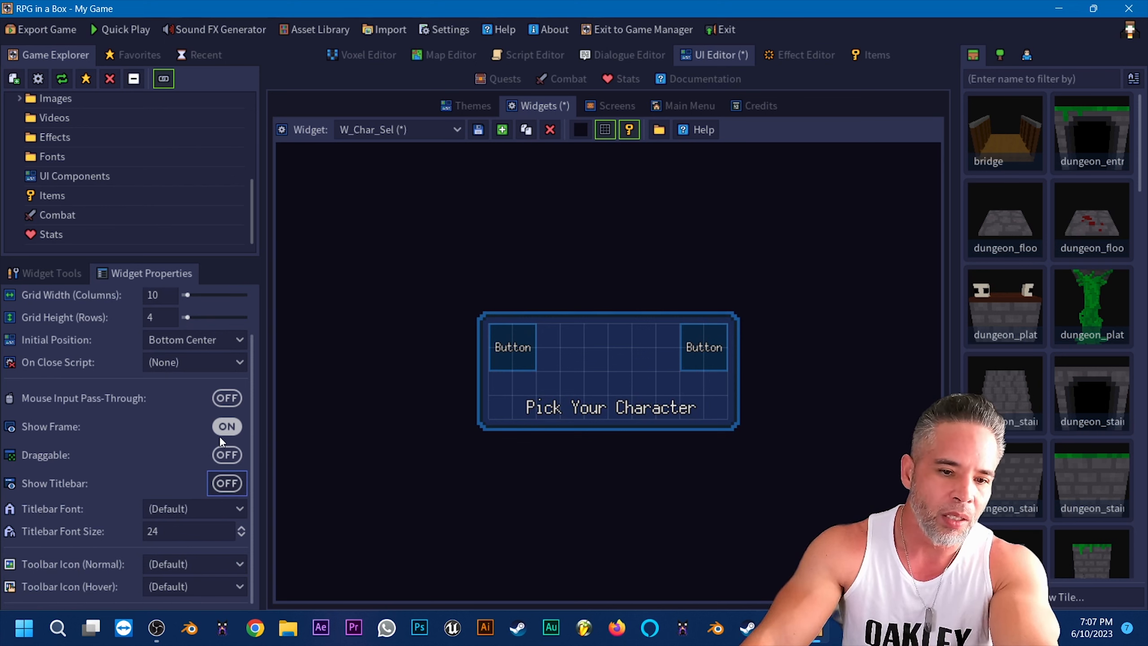
{"action": "left_click", "coordinate": [238, 428]}
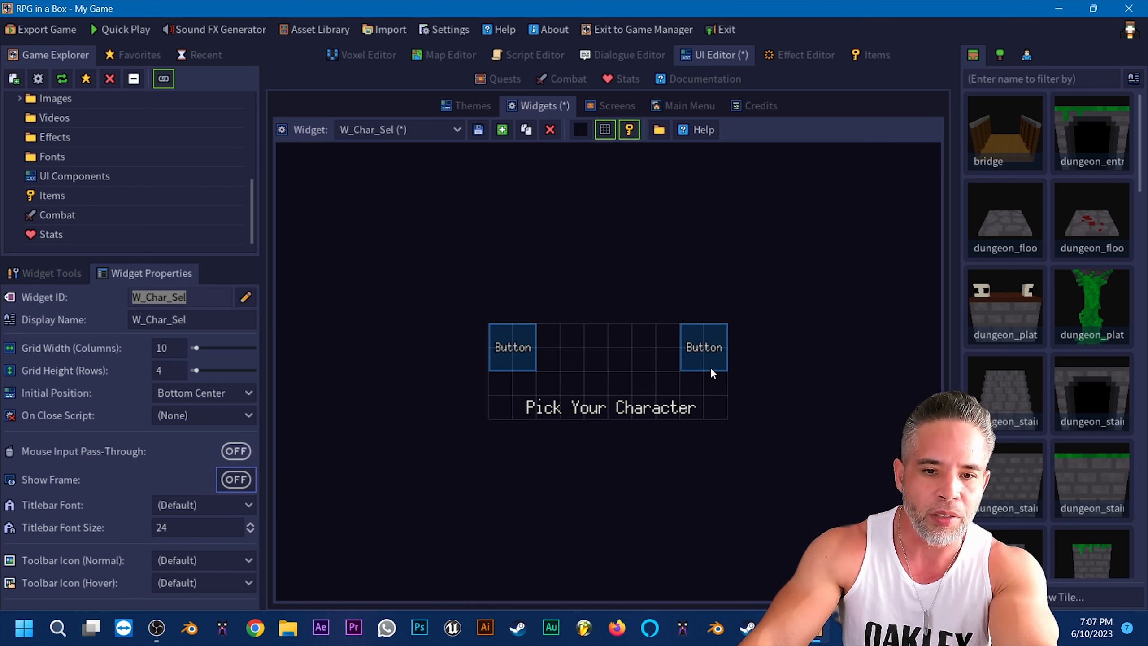
{"action": "left_click", "coordinate": [478, 131]}
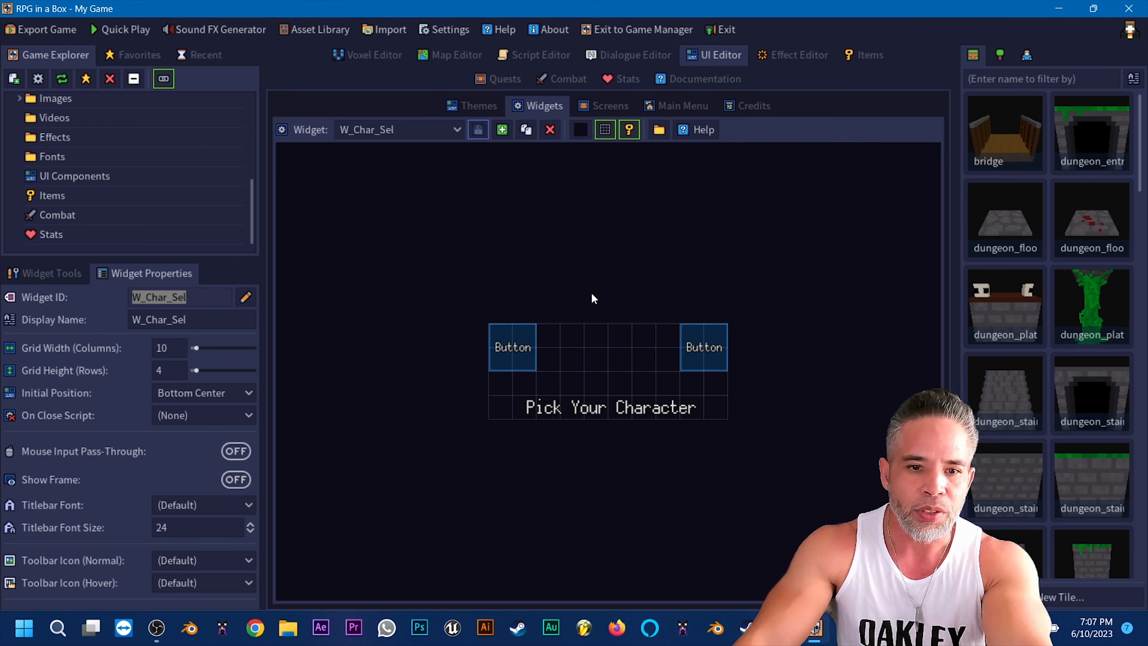
Step: In the startup script, duplicate the Show Widget node for W_Buttons and place the copy to the right of the original
{"action": "left_click", "coordinate": [520, 57]}
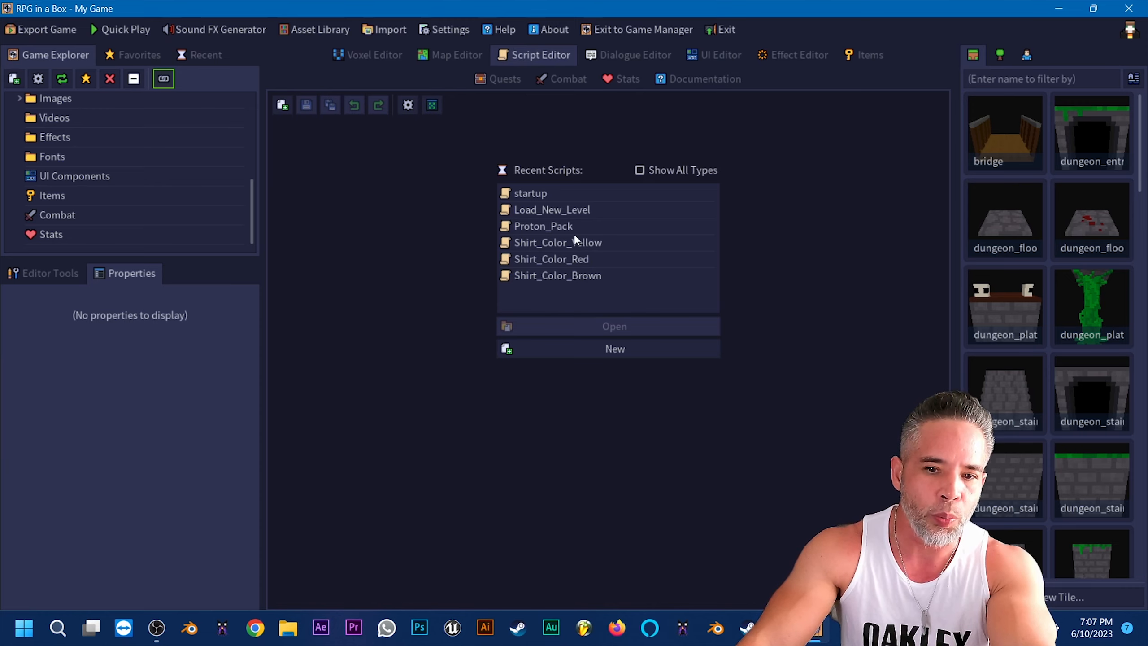
{"action": "double_click", "coordinate": [534, 193]}
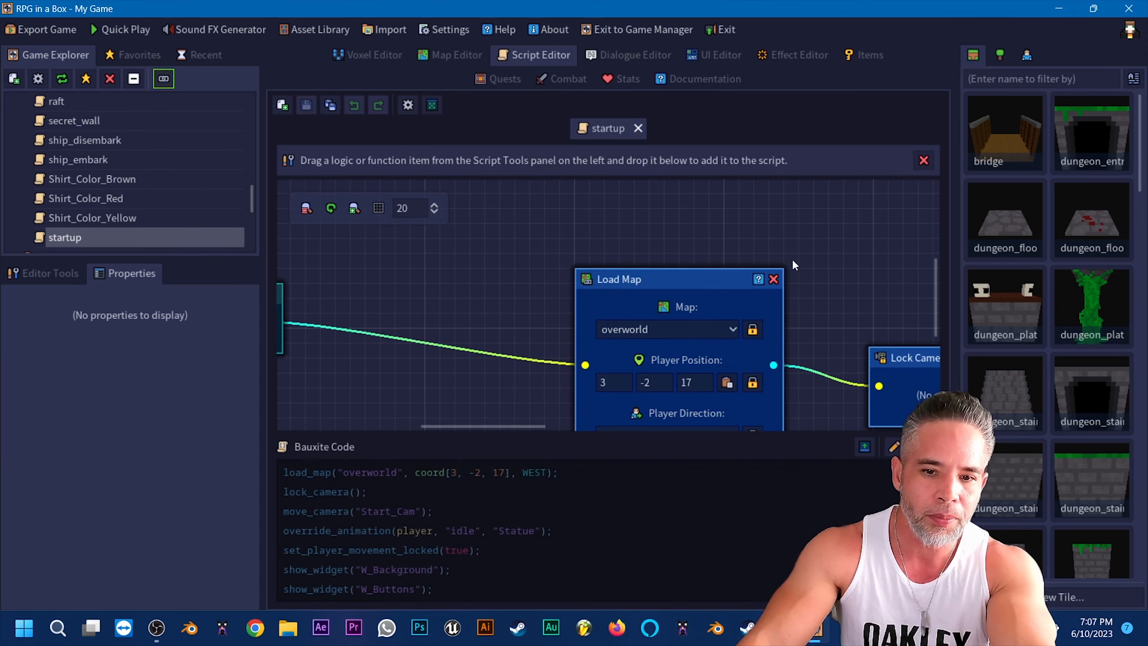
{"action": "middle_click_drag", "start_coordinate": [796, 244], "coordinate": [471, 168]}
{"action": "middle_click_drag", "start_coordinate": [706, 236], "coordinate": [318, 220]}
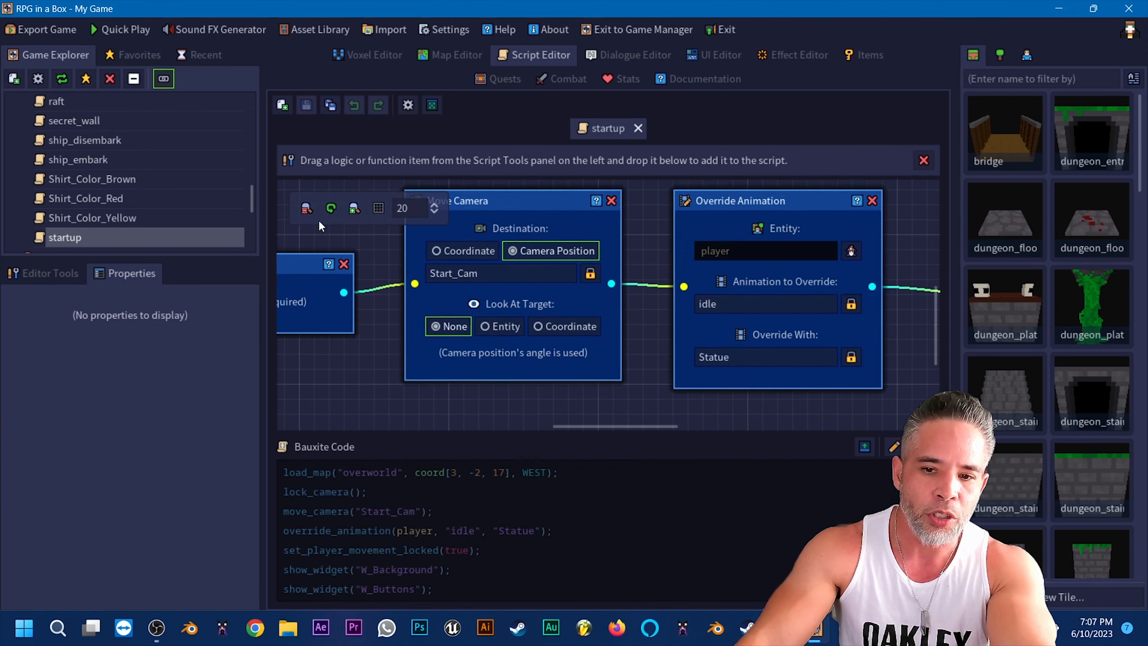
{"action": "middle_click_drag", "start_coordinate": [896, 380], "coordinate": [456, 367]}
{"action": "middle_click_drag", "start_coordinate": [896, 370], "coordinate": [554, 356]}
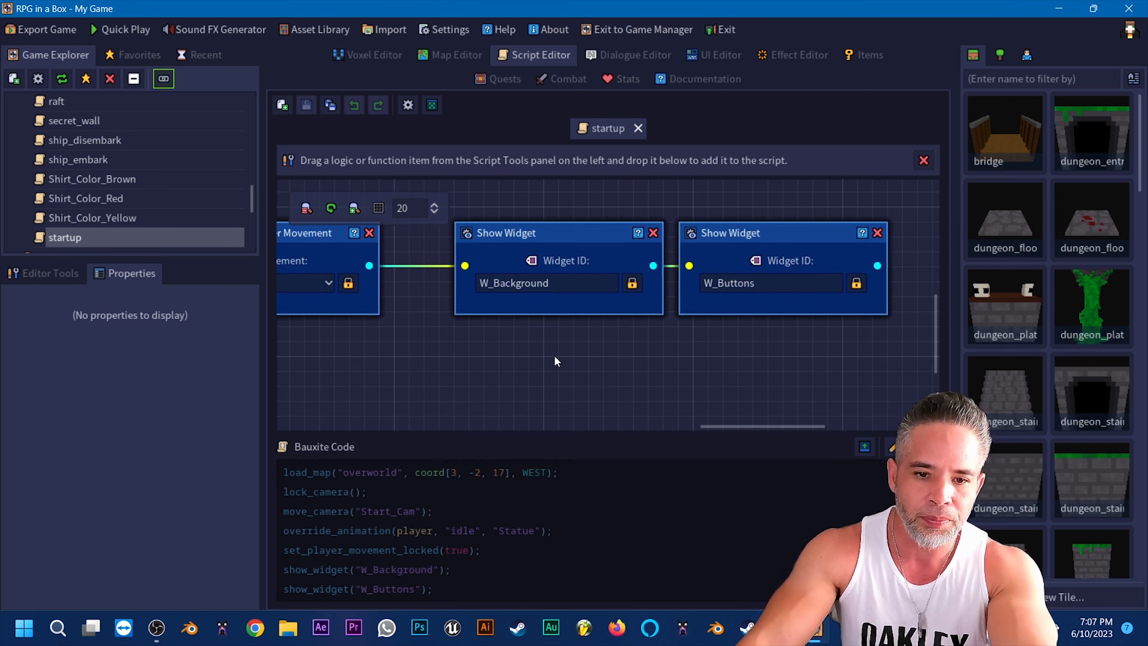
{"action": "middle_click_drag", "start_coordinate": [630, 368], "coordinate": [684, 384]}
{"action": "middle_click_drag", "start_coordinate": [795, 372], "coordinate": [564, 326]}
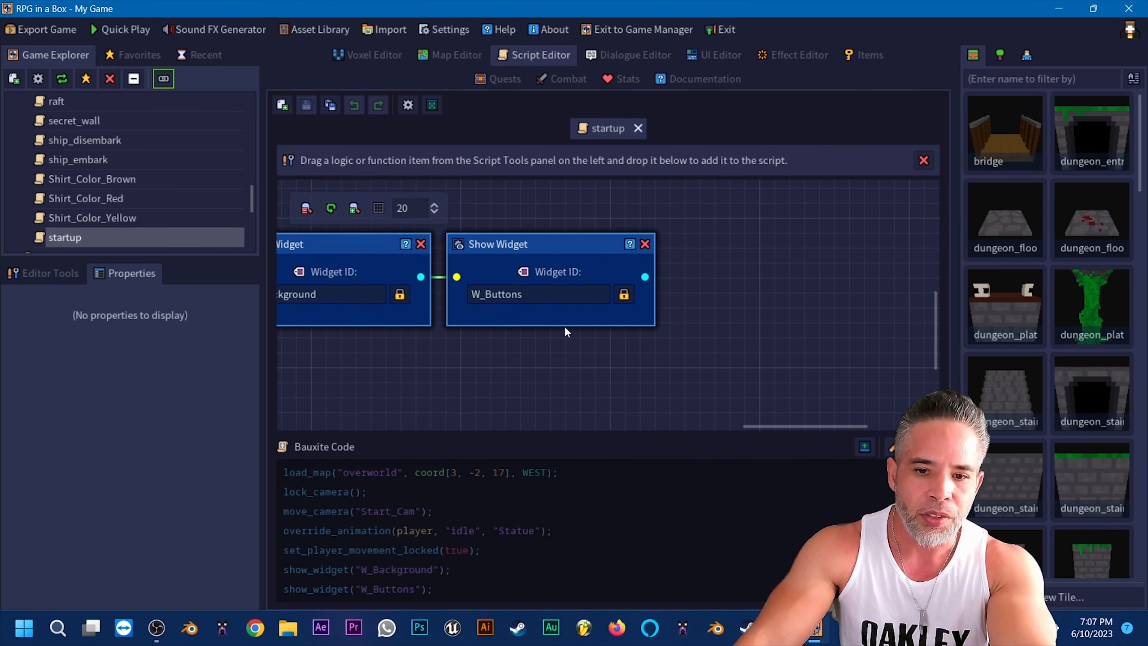
{"action": "right_click", "coordinate": [539, 242]}
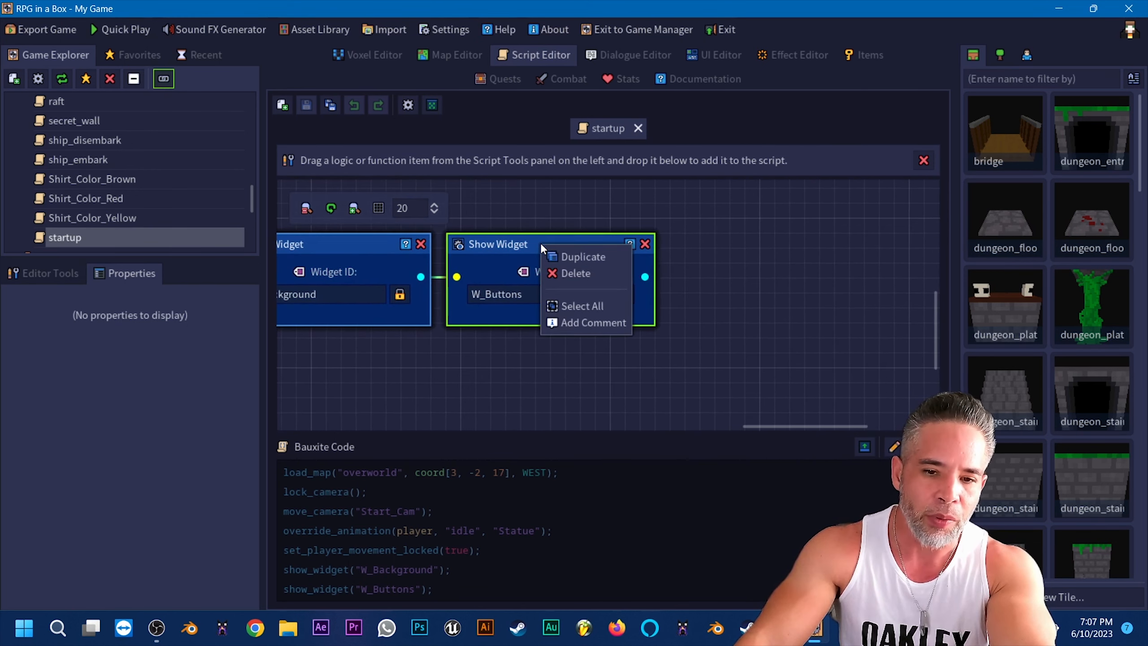
{"action": "left_click", "coordinate": [576, 257]}
{"action": "left_click_drag", "start_coordinate": [591, 261], "coordinate": [803, 249]}
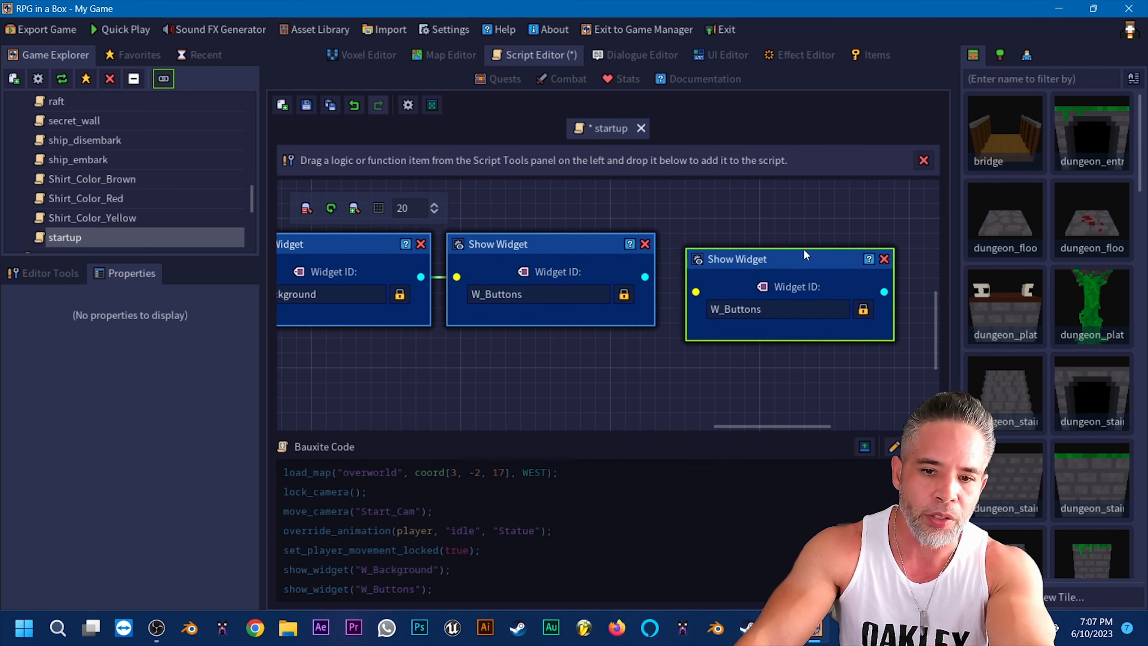